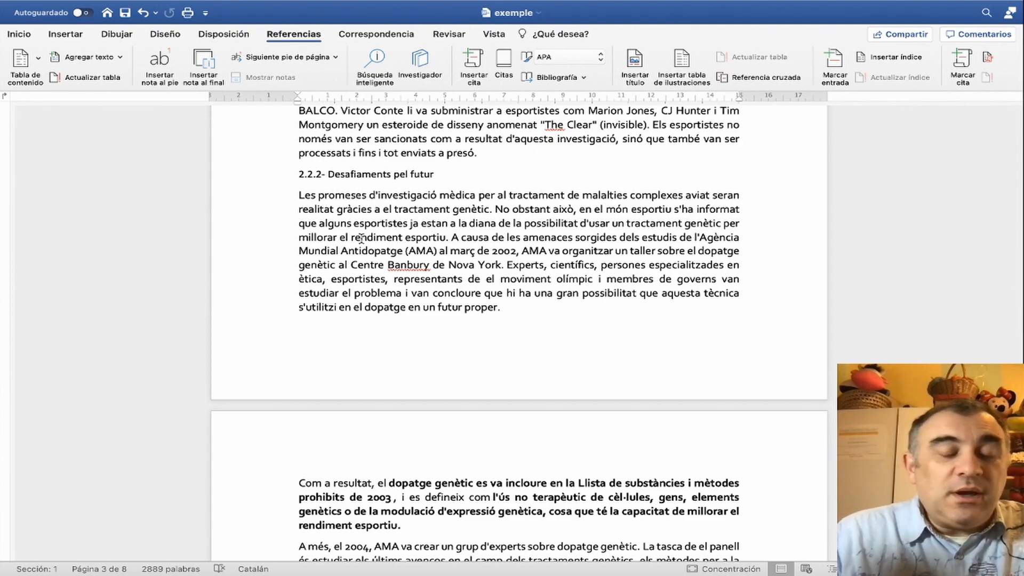
- Review the document's numbered headings and the paragraph styles applied to them
{"action": "scroll", "coordinate": [361, 238], "scroll_direction": "up", "scroll_amount": 10}
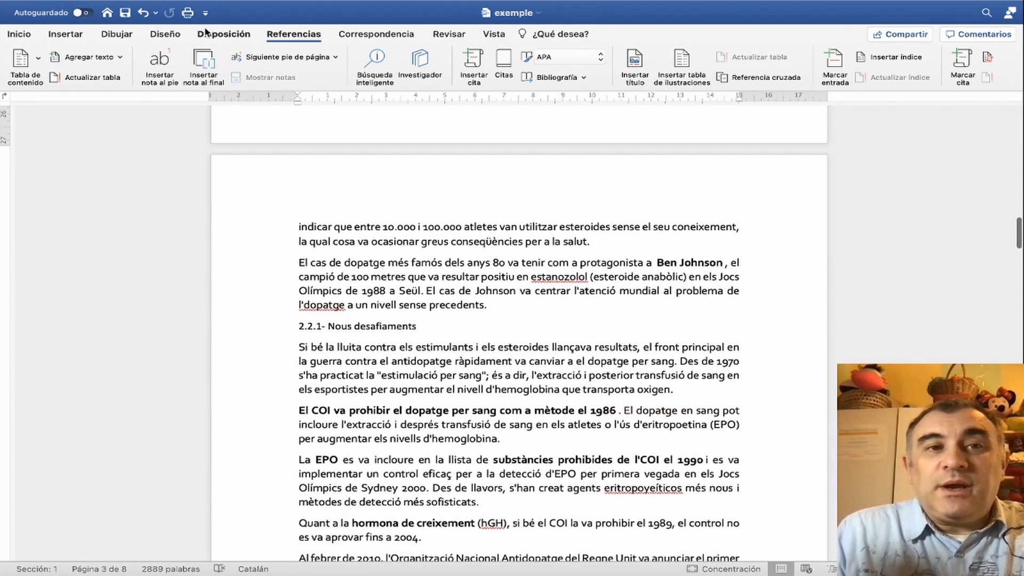
{"action": "left_click", "coordinate": [18, 34]}
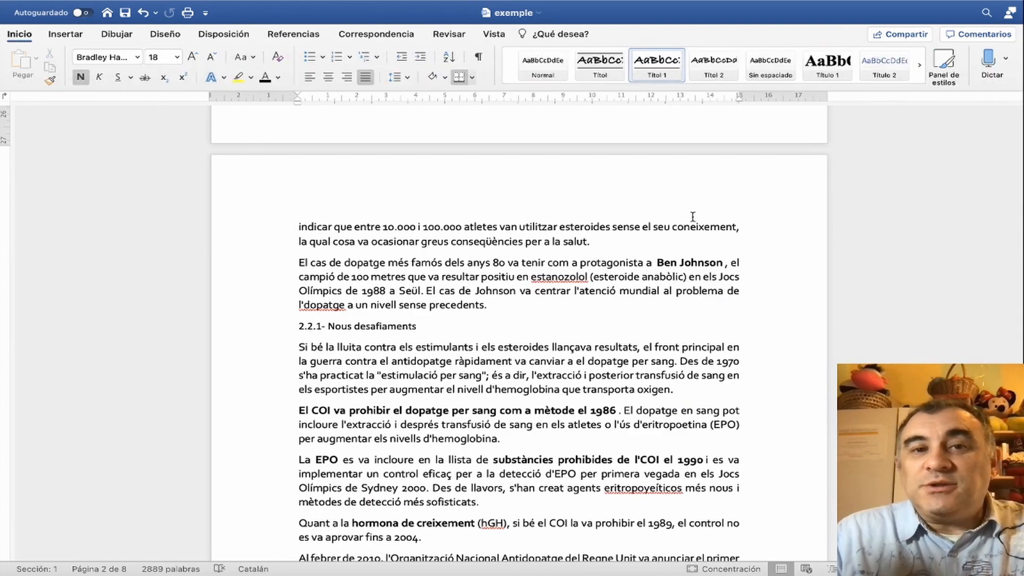
{"action": "scroll", "coordinate": [694, 211], "scroll_direction": "up", "scroll_amount": 5}
{"action": "scroll", "coordinate": [693, 216], "scroll_direction": "up", "scroll_amount": 10}
{"action": "scroll", "coordinate": [693, 216], "scroll_direction": "down", "scroll_amount": 5}
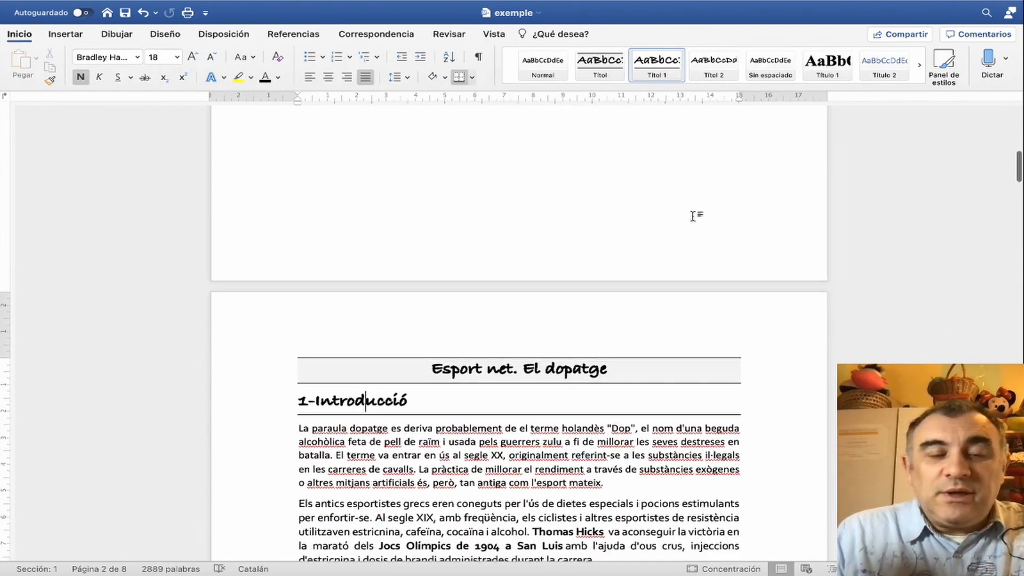
{"action": "scroll", "coordinate": [693, 216], "scroll_direction": "up", "scroll_amount": 1}
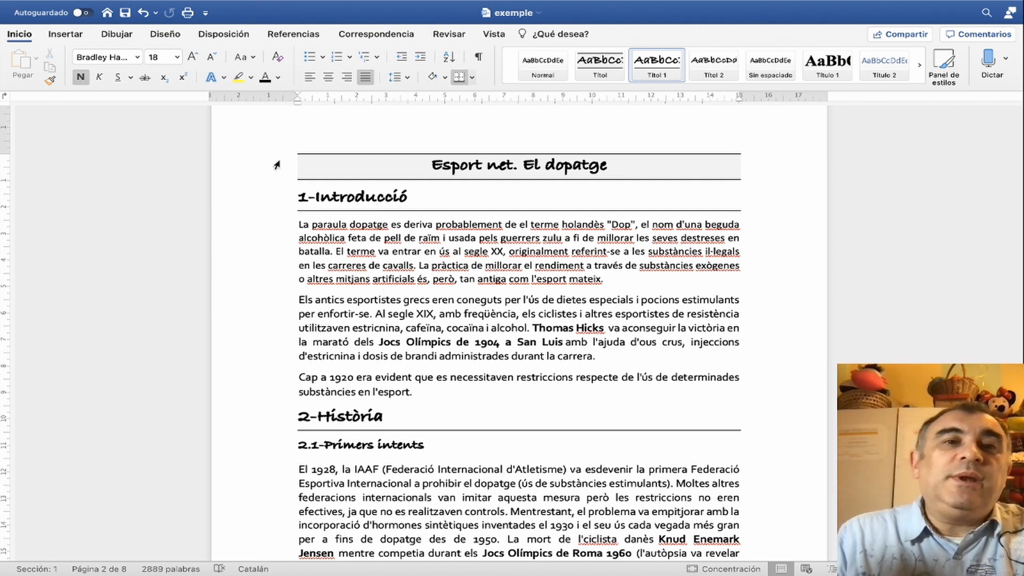
{"action": "left_click", "coordinate": [313, 36]}
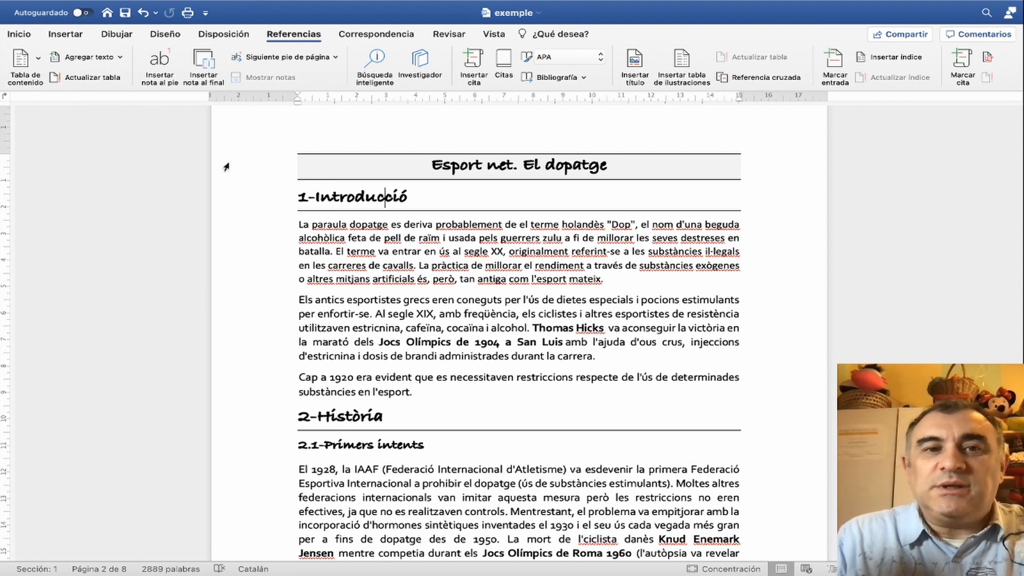
{"action": "left_click", "coordinate": [390, 251]}
{"action": "left_click", "coordinate": [323, 198]}
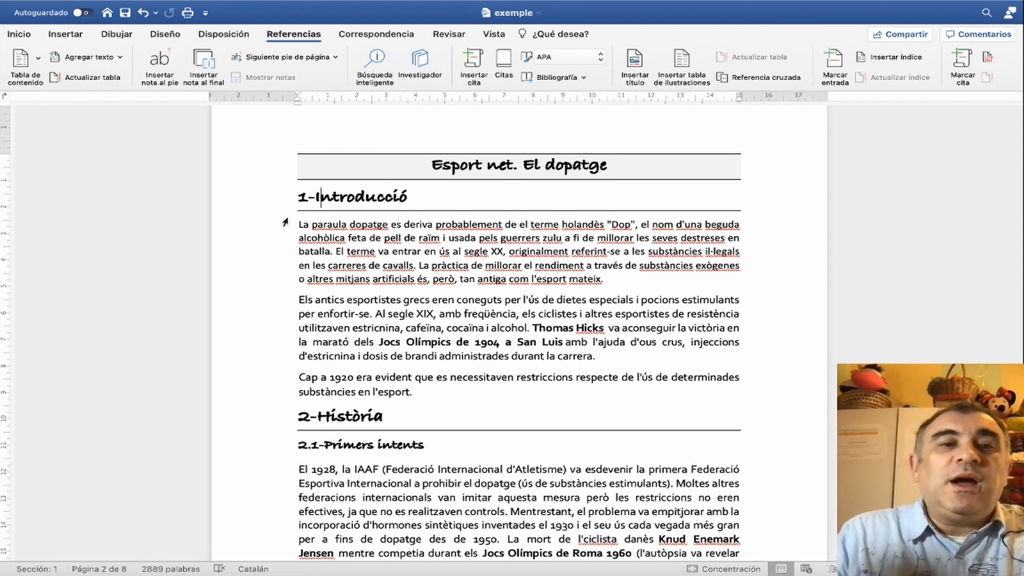
{"action": "left_click", "coordinate": [29, 35]}
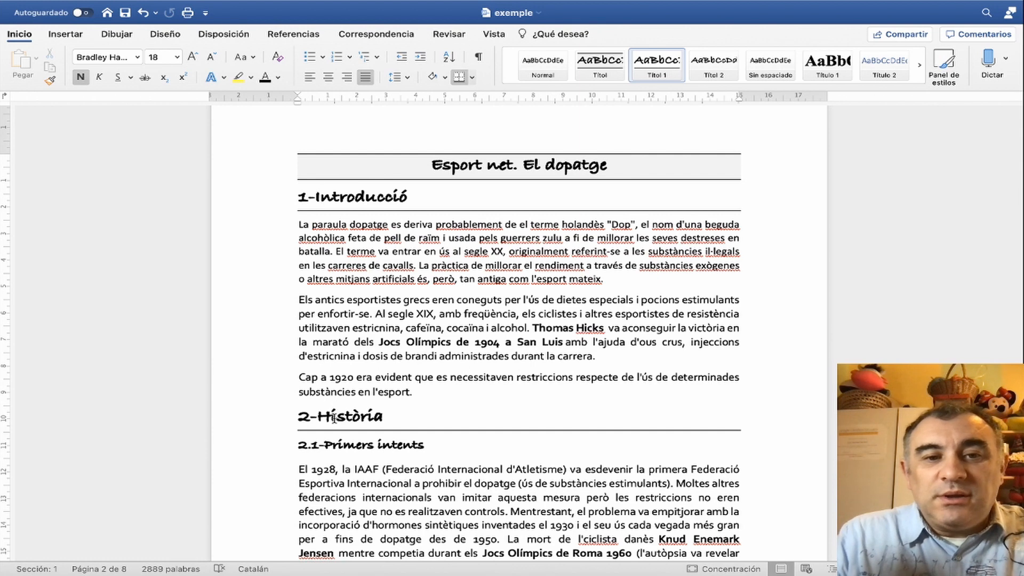
{"action": "scroll", "coordinate": [333, 418], "scroll_direction": "down", "scroll_amount": 3}
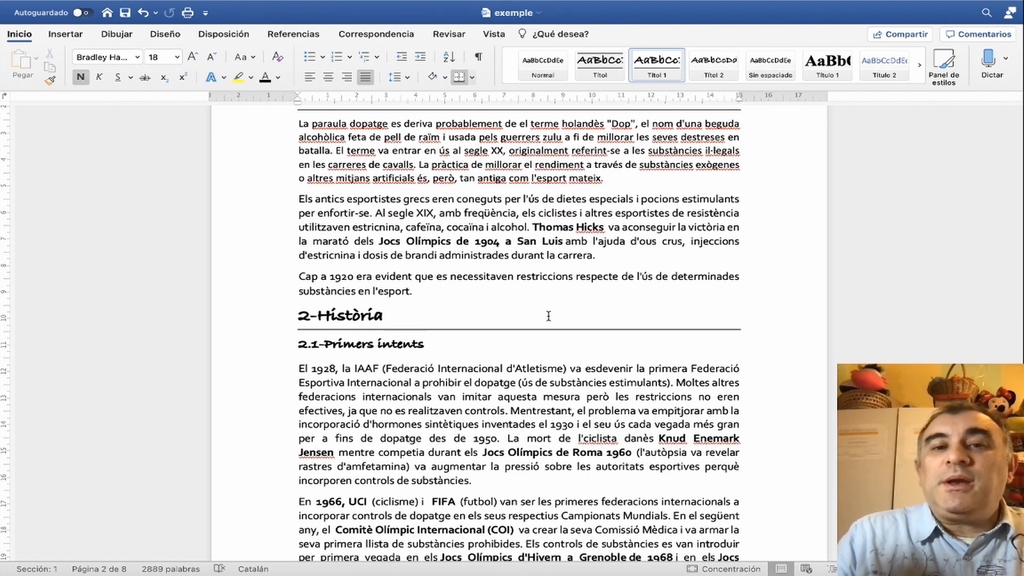
{"action": "scroll", "coordinate": [549, 316], "scroll_direction": "up", "scroll_amount": 20}
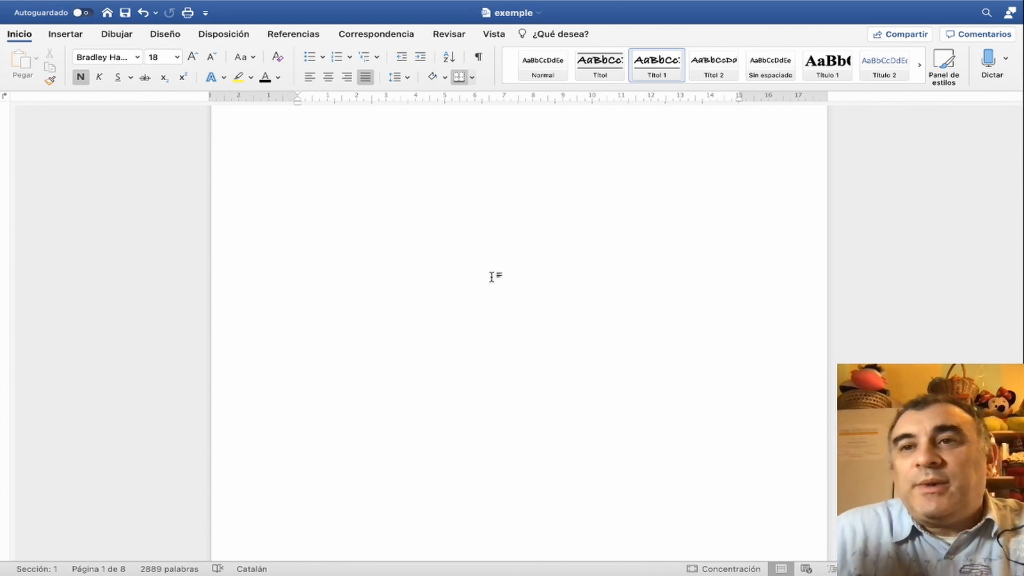
- Insert an automatic table of contents in the Clásico format on the blank first page
{"action": "left_click", "coordinate": [483, 203]}
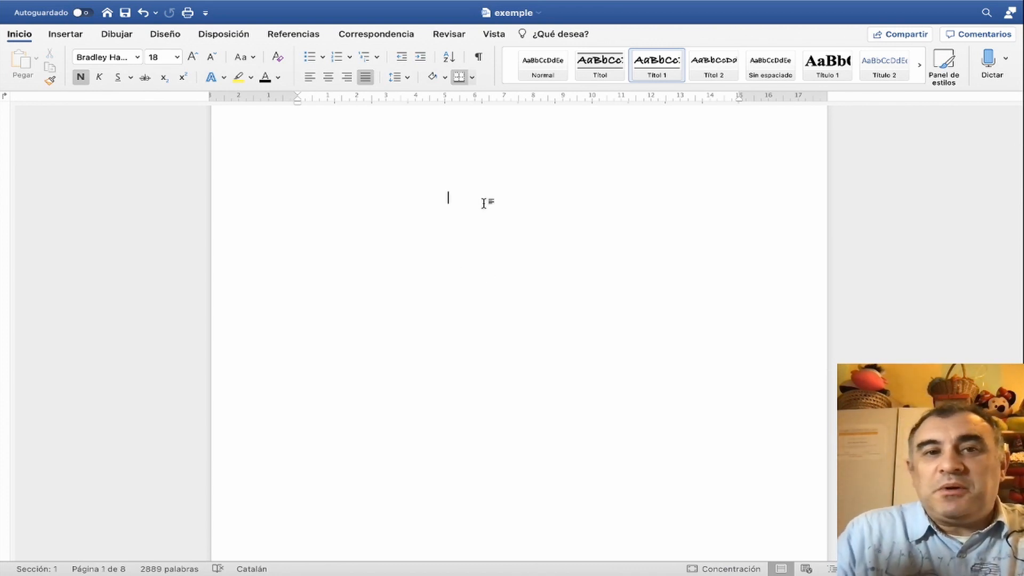
{"action": "scroll", "coordinate": [528, 251], "scroll_direction": "up", "scroll_amount": 3}
{"action": "left_click", "coordinate": [388, 168]}
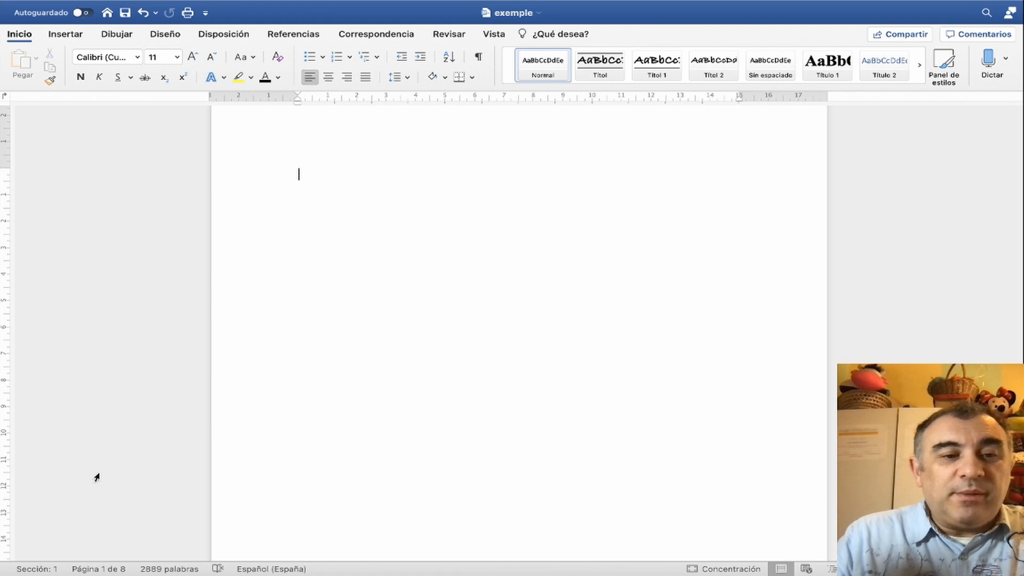
{"action": "mouse_move", "coordinate": [103, 572]}
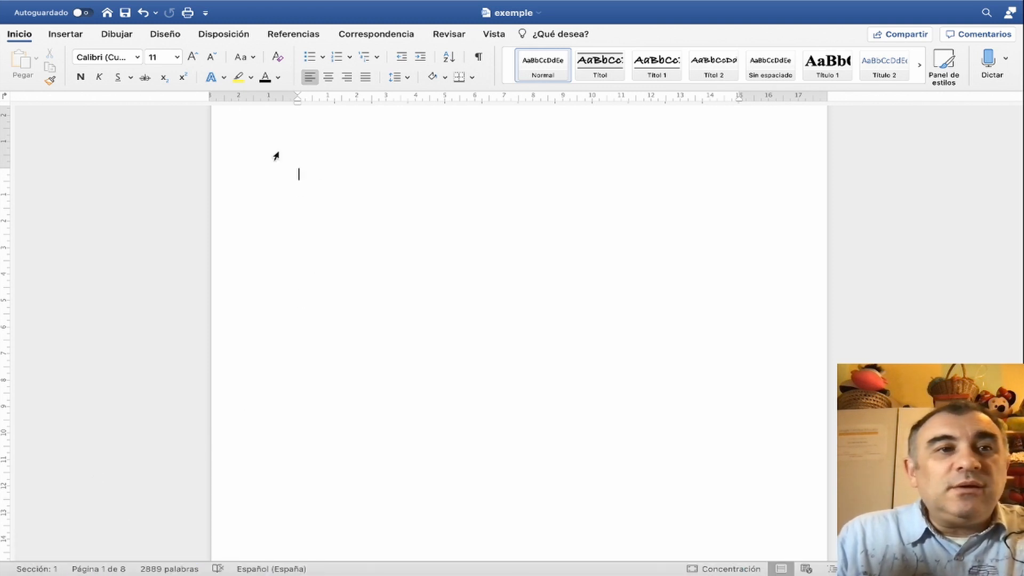
{"action": "left_click", "coordinate": [280, 35]}
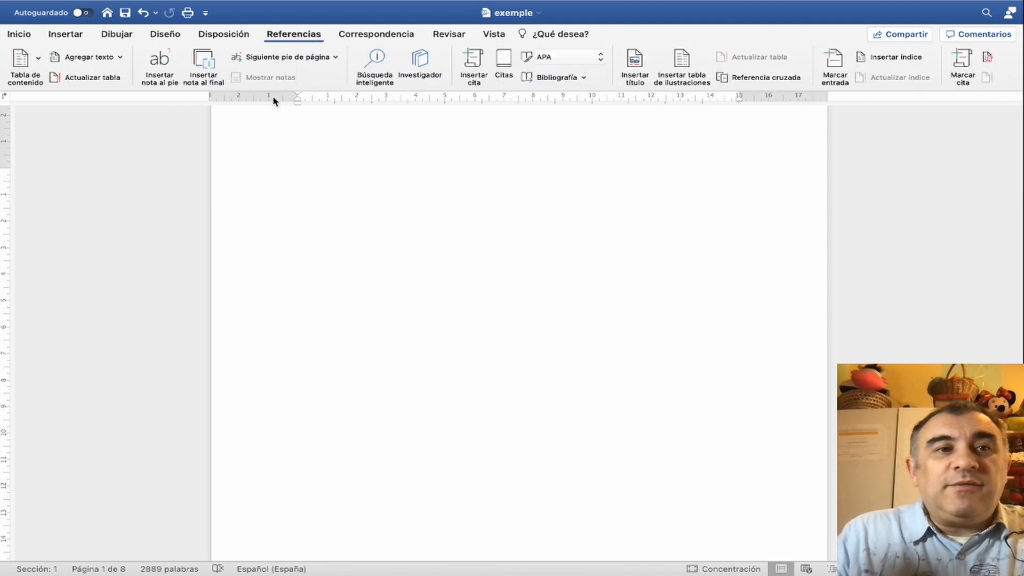
{"action": "left_click", "coordinate": [41, 79]}
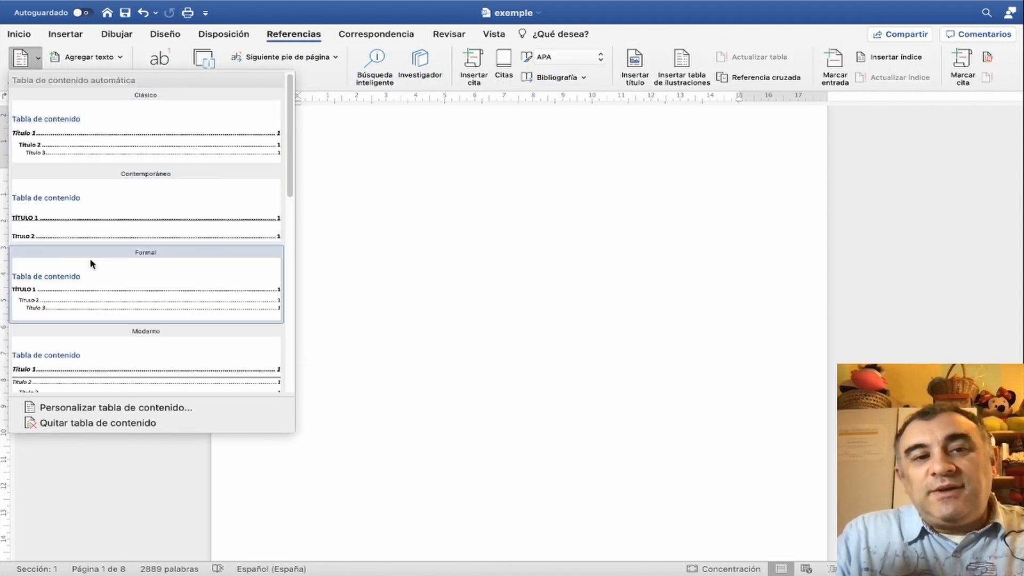
{"action": "left_click", "coordinate": [88, 145]}
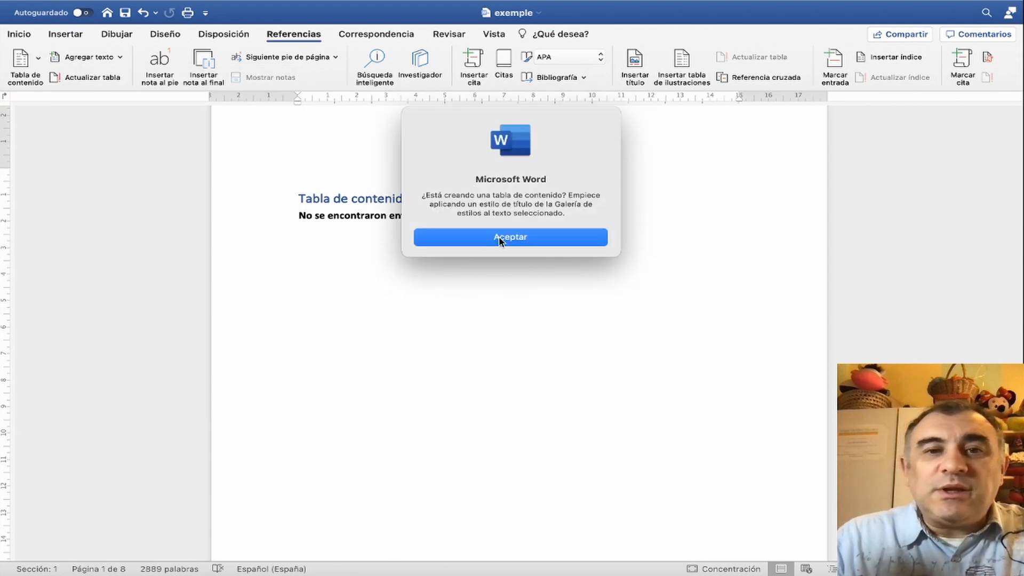
{"action": "left_click", "coordinate": [522, 237]}
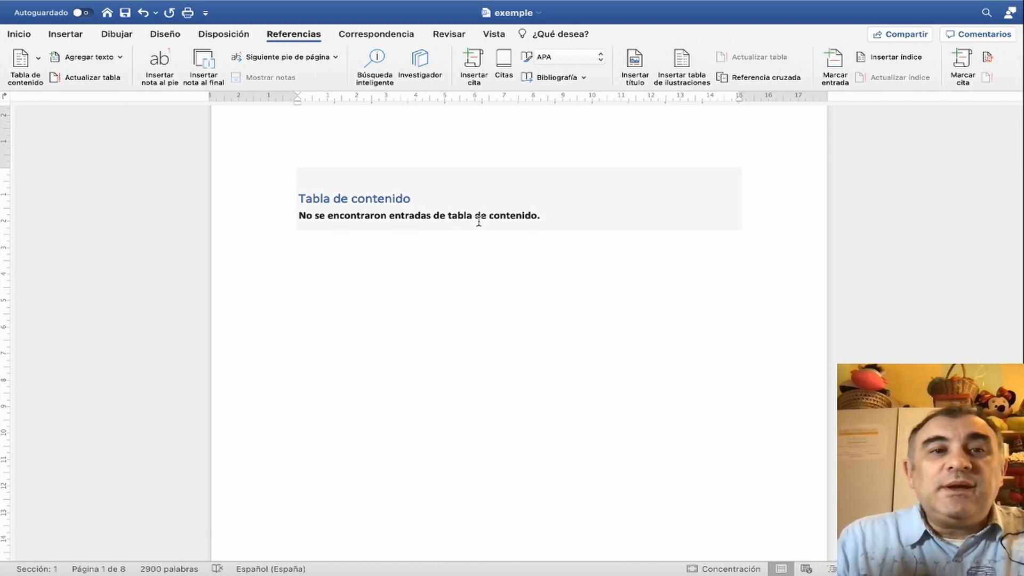
{"action": "left_click", "coordinate": [19, 35]}
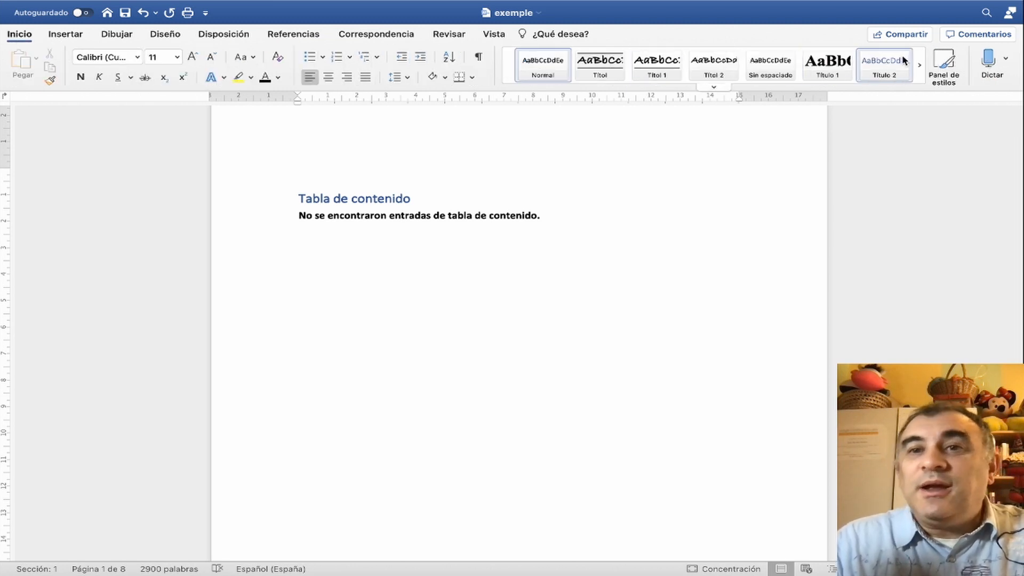
{"action": "scroll", "coordinate": [435, 339], "scroll_direction": "down", "scroll_amount": 10}
{"action": "scroll", "coordinate": [435, 340], "scroll_direction": "down", "scroll_amount": 3}
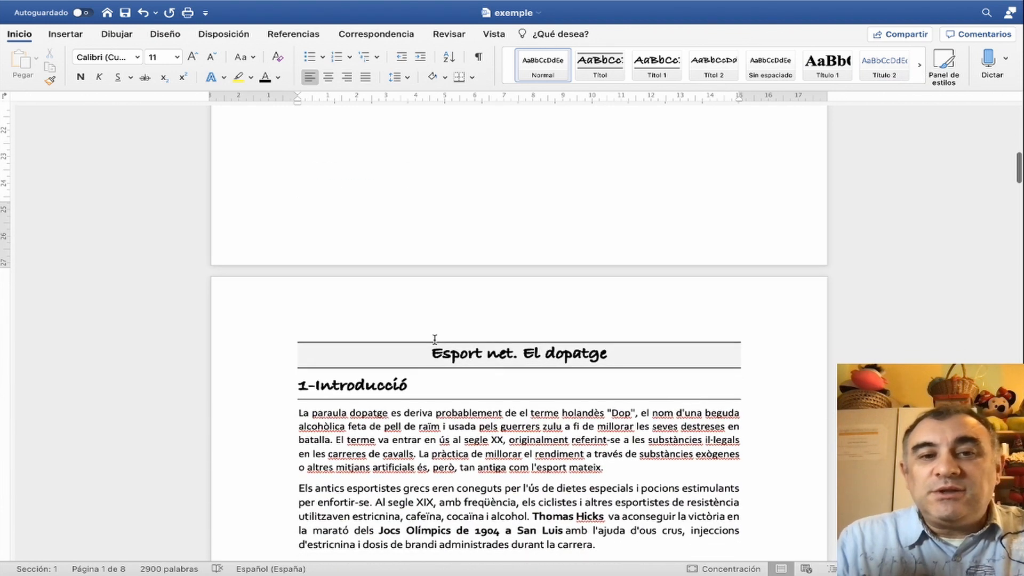
{"action": "scroll", "coordinate": [414, 222], "scroll_direction": "up", "scroll_amount": 15}
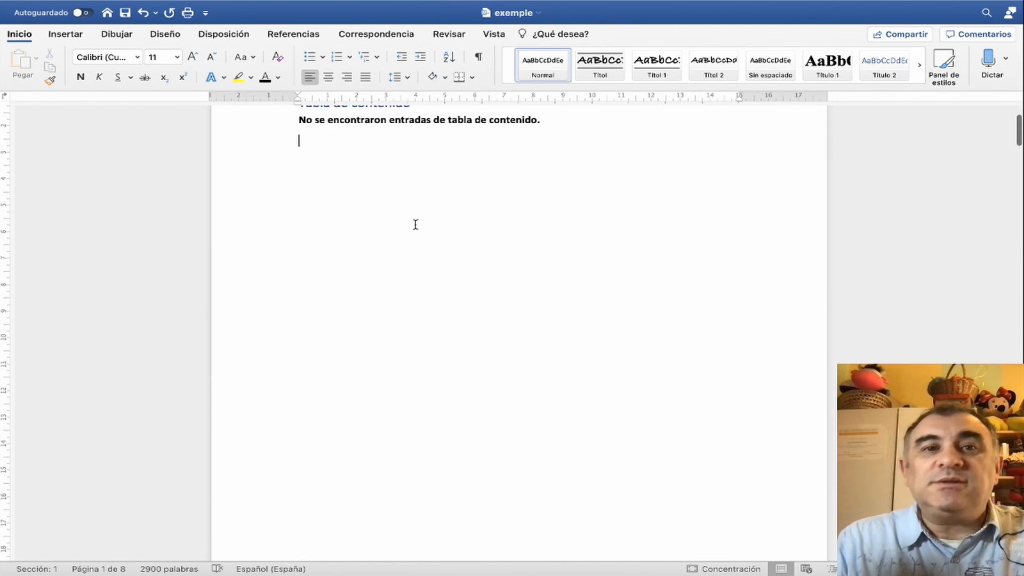
- Open the custom table of contents settings for the inserted table and choose the Estilo personal format
{"action": "left_click", "coordinate": [302, 240]}
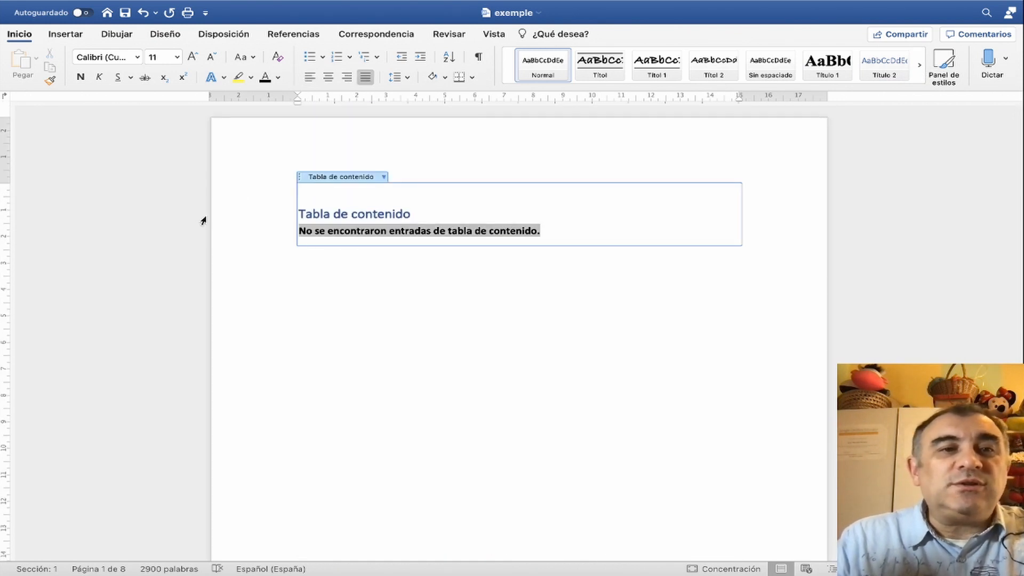
{"action": "left_click", "coordinate": [293, 34]}
{"action": "left_click", "coordinate": [41, 59]}
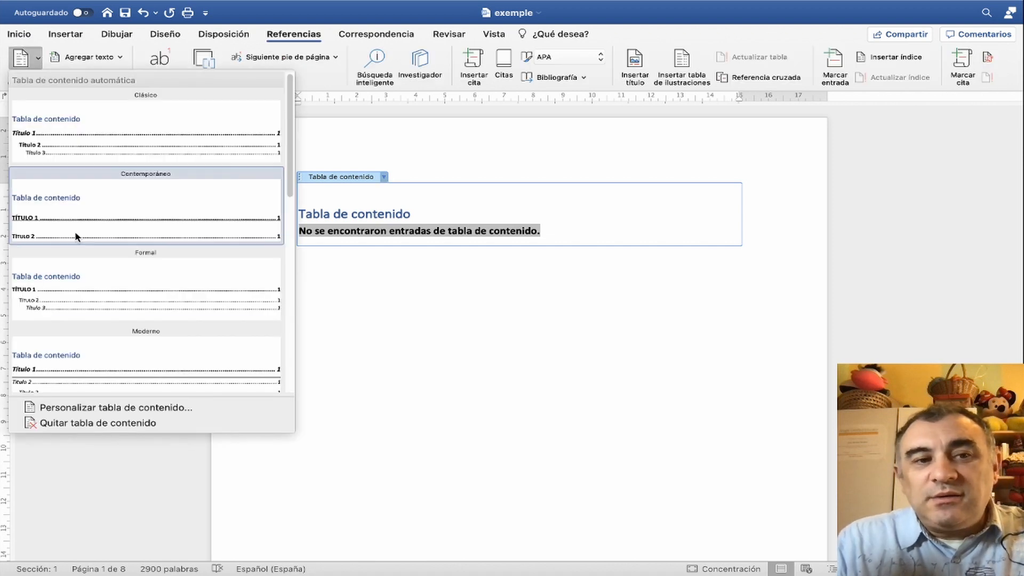
{"action": "left_click", "coordinate": [111, 409]}
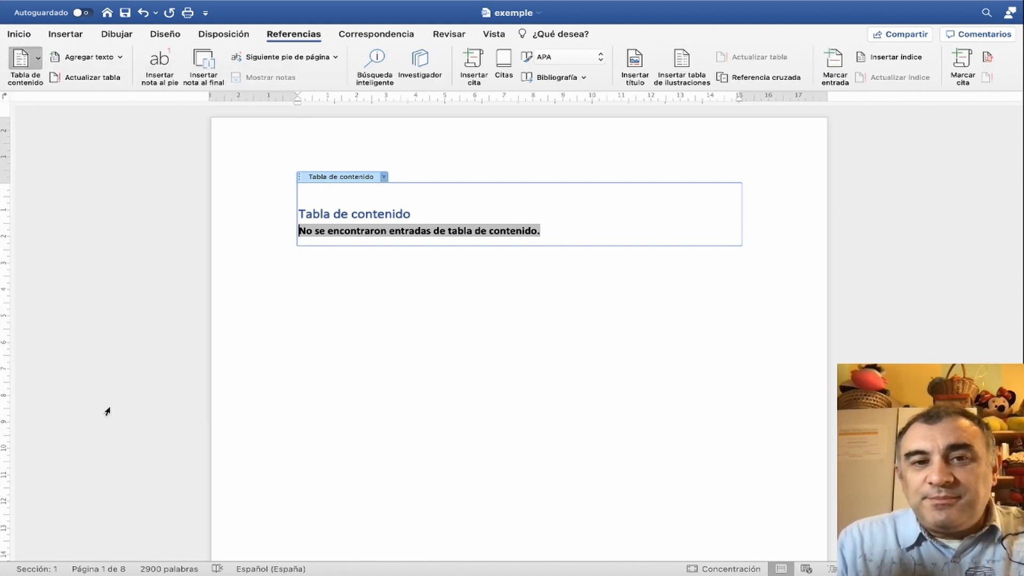
{"action": "left_click", "coordinate": [379, 160]}
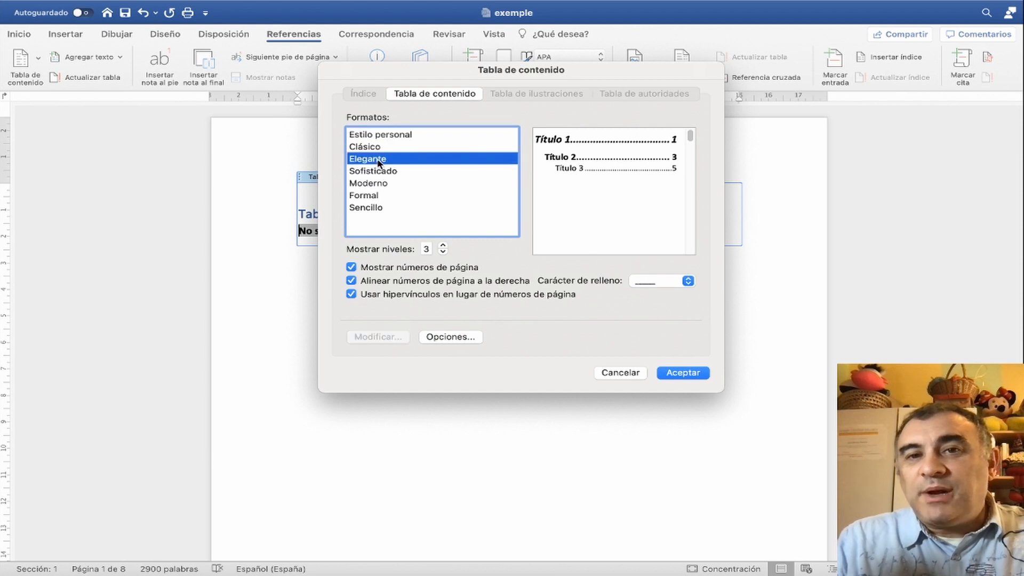
{"action": "left_click", "coordinate": [376, 183]}
{"action": "left_click", "coordinate": [369, 206]}
{"action": "left_click", "coordinate": [372, 181]}
{"action": "left_click", "coordinate": [373, 135]}
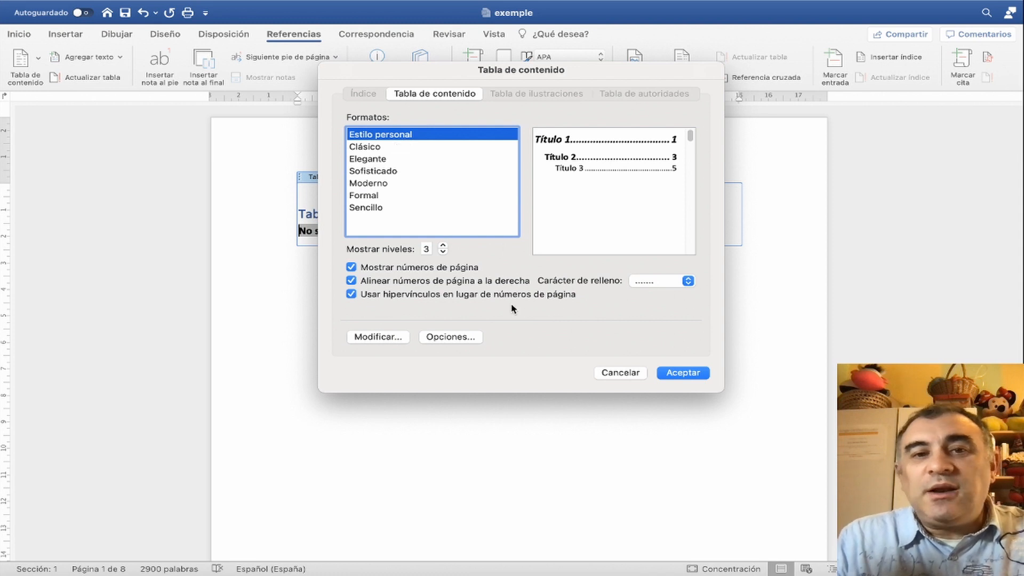
- Assign contents level 1 to the Títol 1 style and level 2 to Títol 2, and replace the existing table of contents
{"action": "left_click", "coordinate": [449, 340]}
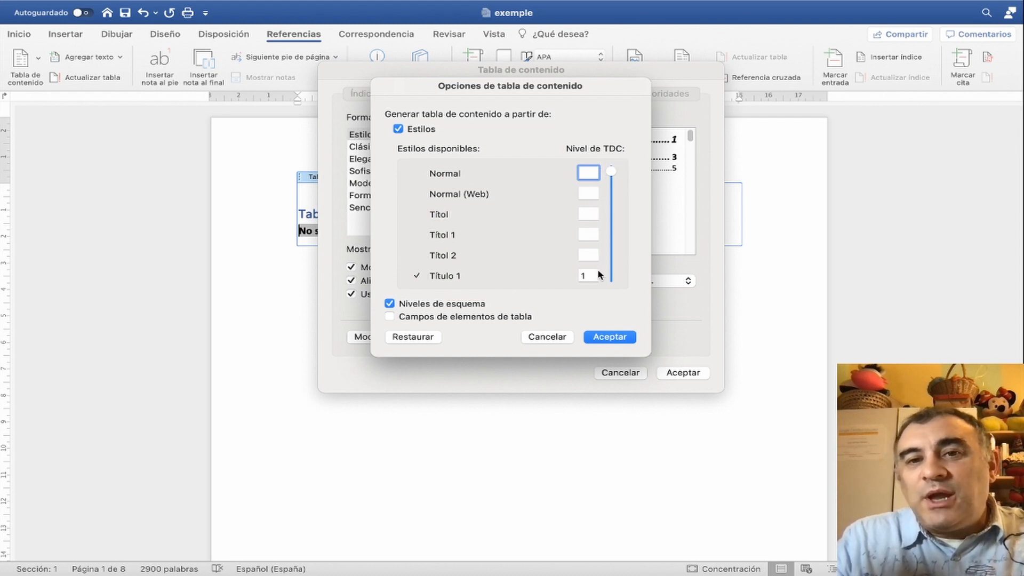
{"action": "left_click_drag", "start_coordinate": [612, 171], "coordinate": [610, 204]}
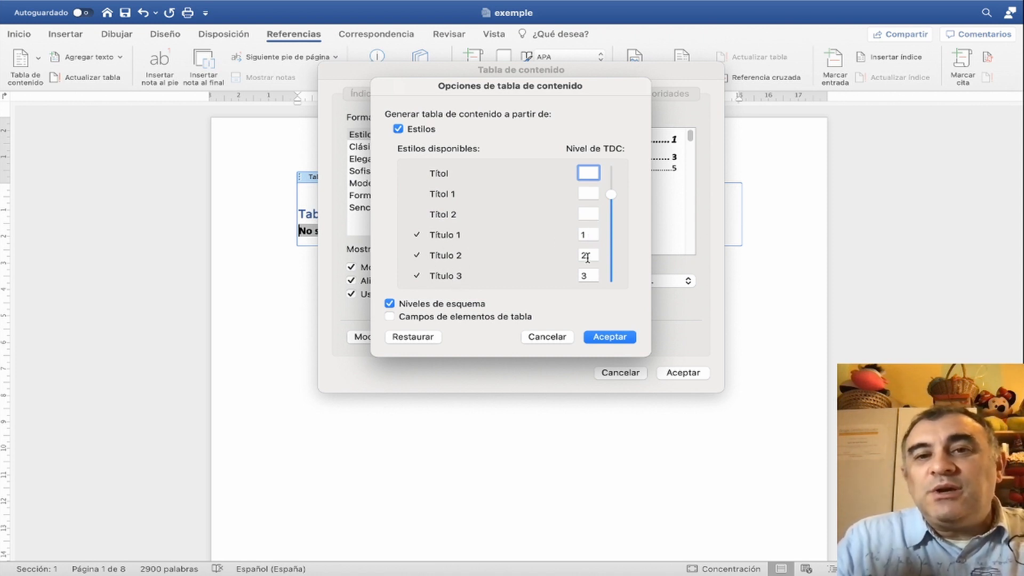
{"action": "left_click", "coordinate": [591, 195]}
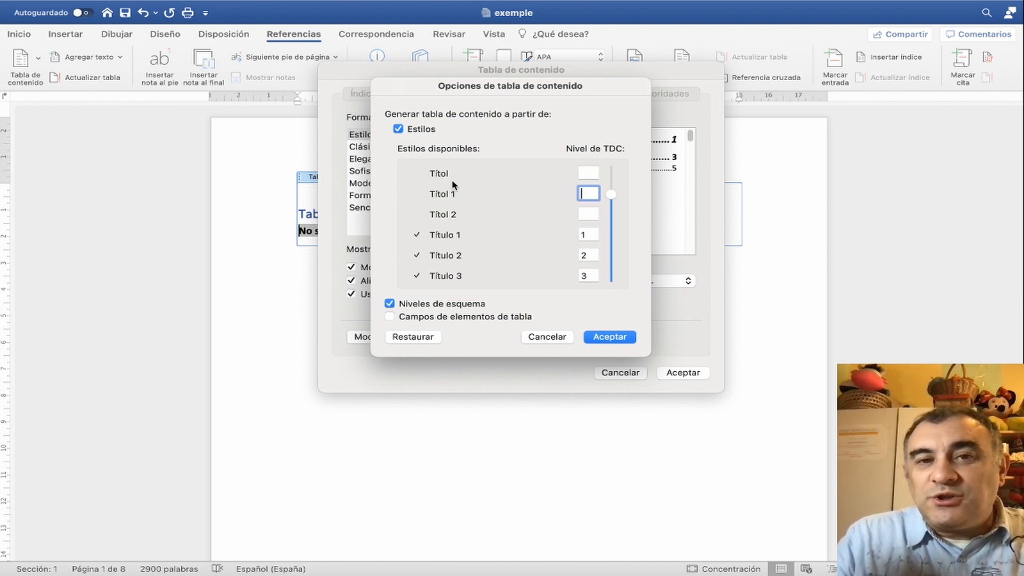
{"action": "type", "text": "1"}
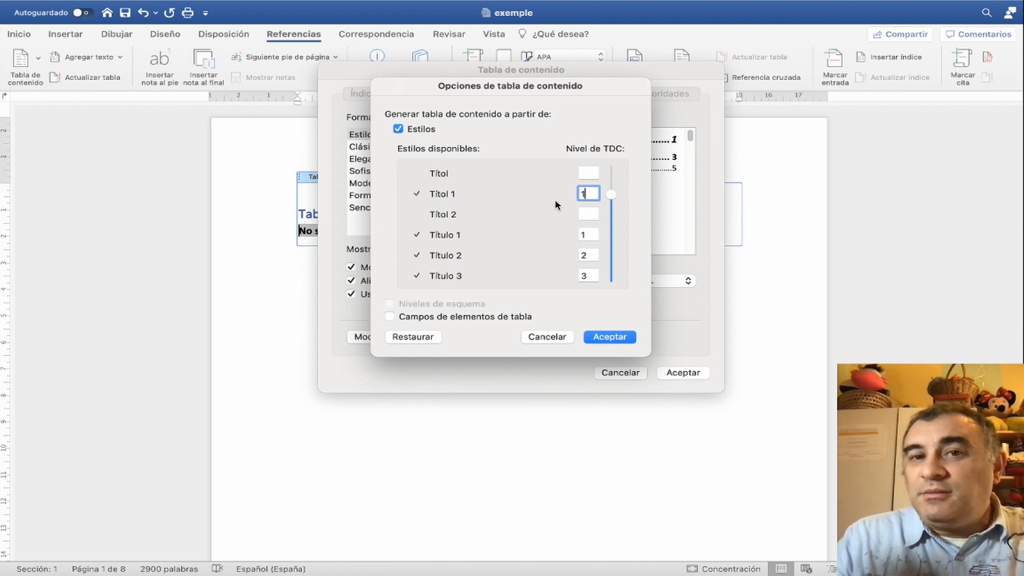
{"action": "left_click", "coordinate": [592, 214]}
{"action": "type", "text": "2"}
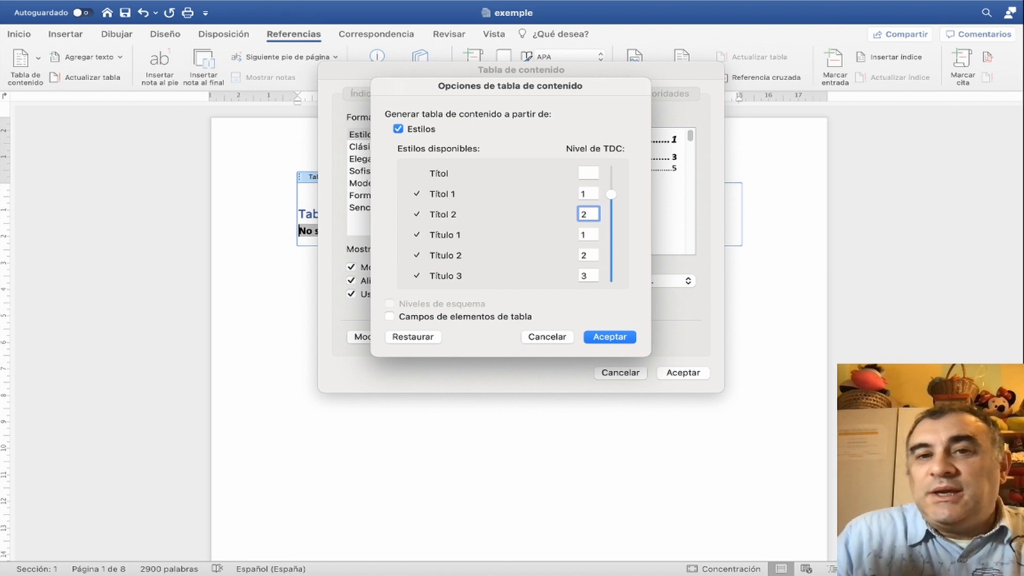
{"action": "left_click", "coordinate": [611, 337]}
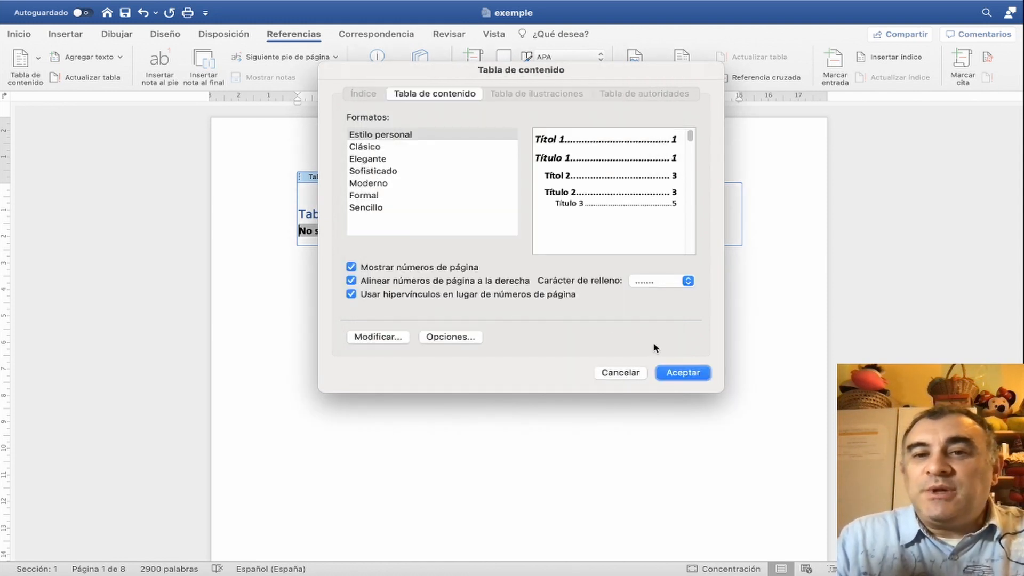
{"action": "left_click", "coordinate": [684, 373]}
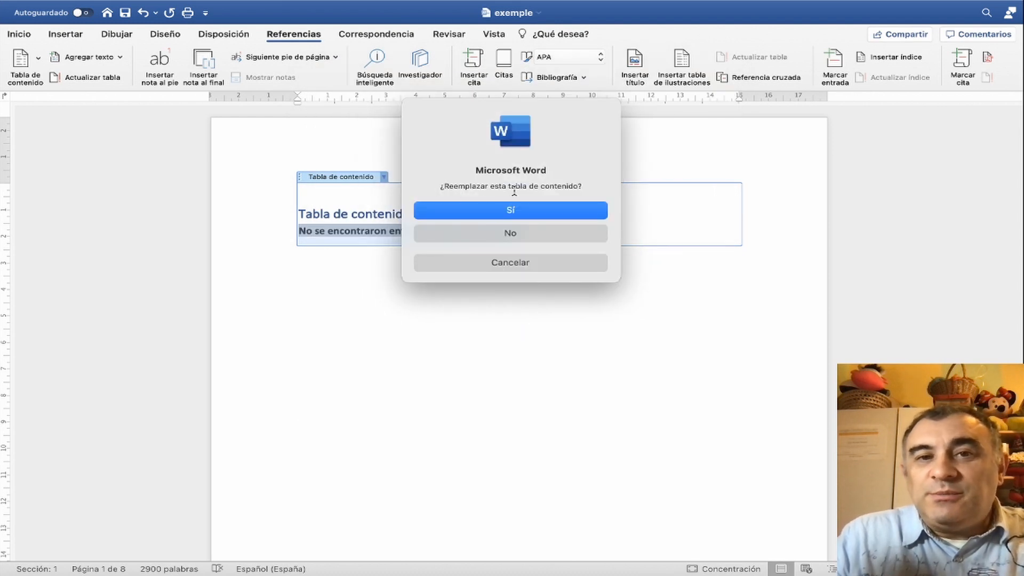
{"action": "left_click", "coordinate": [540, 210]}
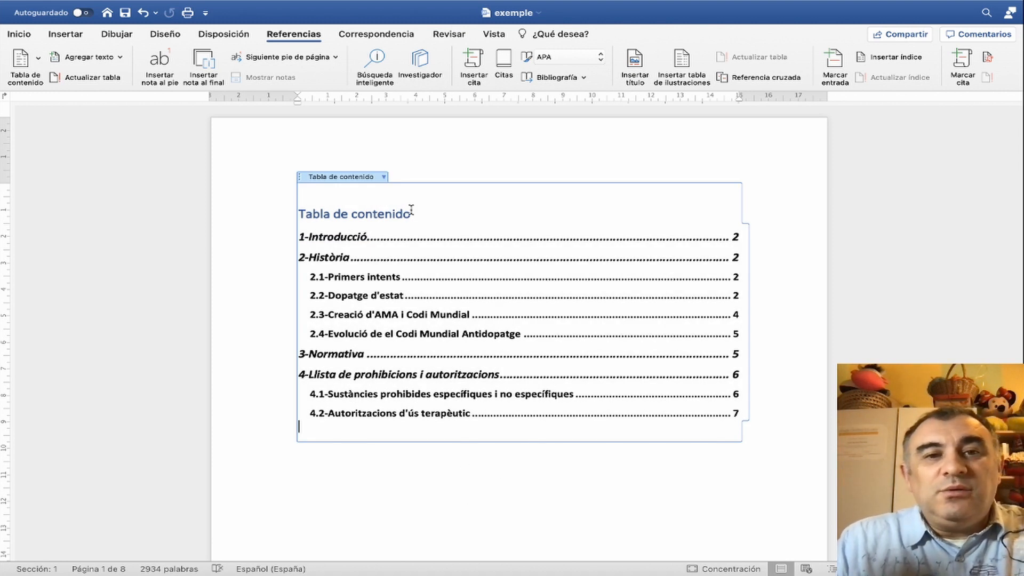
- Change the heading above the table of contents to "Índex"
{"action": "key", "text": "BackSpace"}
{"action": "key", "text": "BackSpace"}
{"action": "key", "text": "BackSpace"}
{"action": "key", "text": "BackSpace"}
{"action": "key", "text": "BackSpace"}
{"action": "key", "text": "BackSpace"}
{"action": "key", "text": "BackSpace"}
{"action": "key", "text": "BackSpace"}
{"action": "key", "text": "BackSpace"}
{"action": "key", "text": "BackSpace"}
{"action": "key", "text": "BackSpace"}
{"action": "key", "text": "BackSpace"}
{"action": "key", "text": "BackSpace"}
{"action": "key", "text": "BackSpace"}
{"action": "key", "text": "BackSpace"}
{"action": "key", "text": "BackSpace"}
{"action": "key", "text": "BackSpace"}
{"action": "key", "text": "BackSpace"}
{"action": "type", "text": "´"}
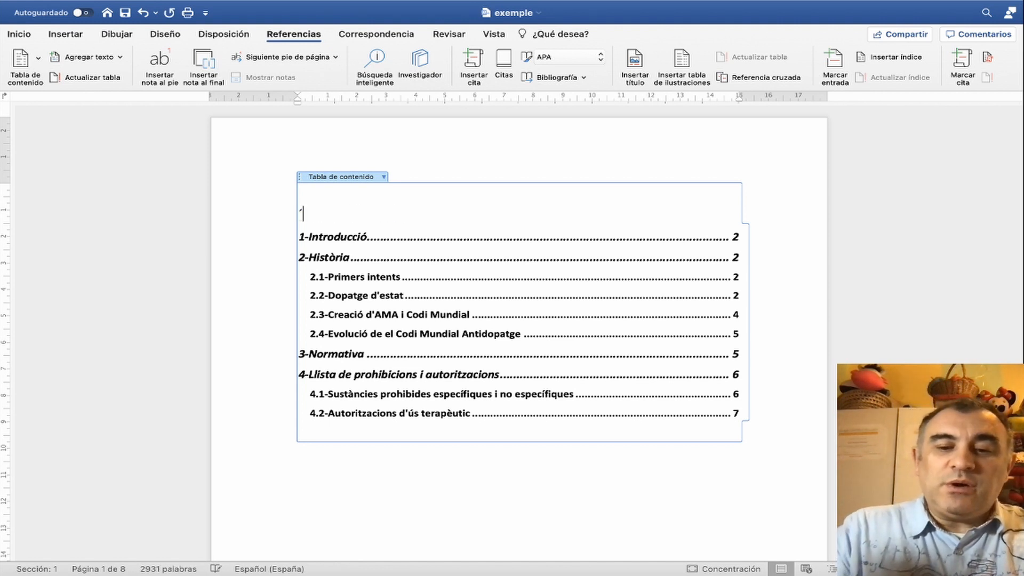
{"action": "type", "text": "Index"}
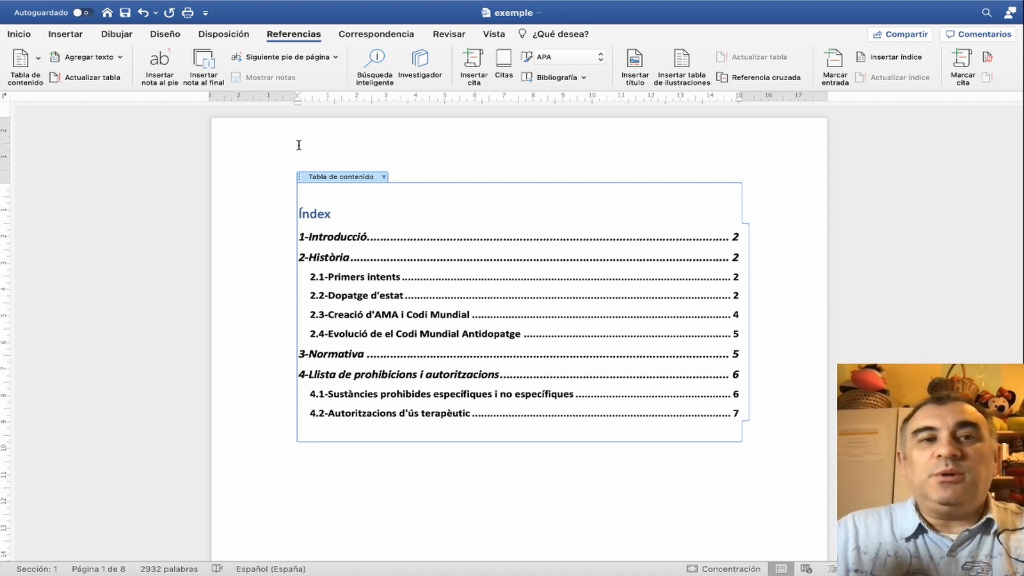
{"action": "left_click", "coordinate": [416, 483]}
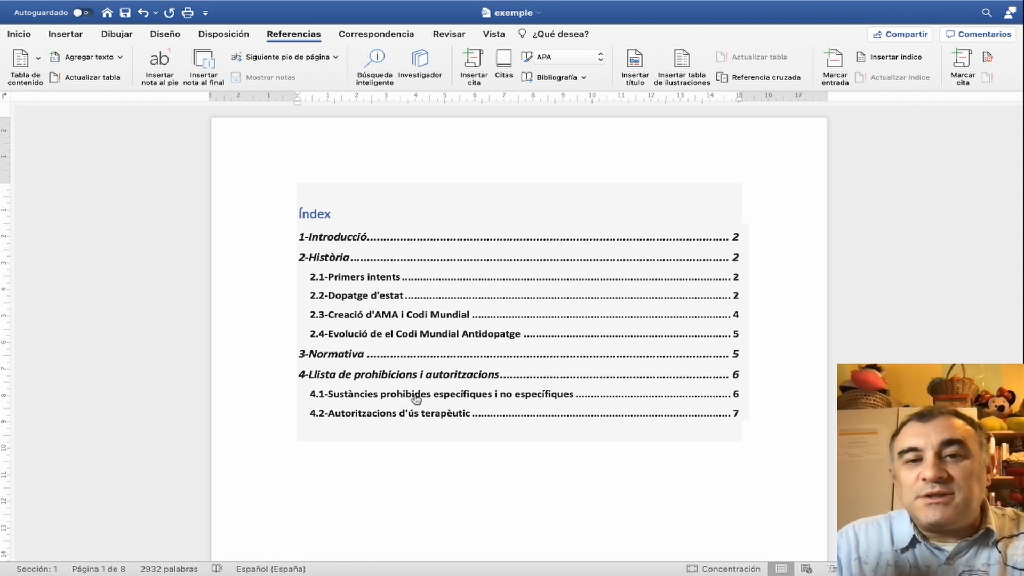
- Follow the table of contents entry for section 2.4 to its heading, and return to the index on the first page
{"action": "left_click", "coordinate": [378, 334]}
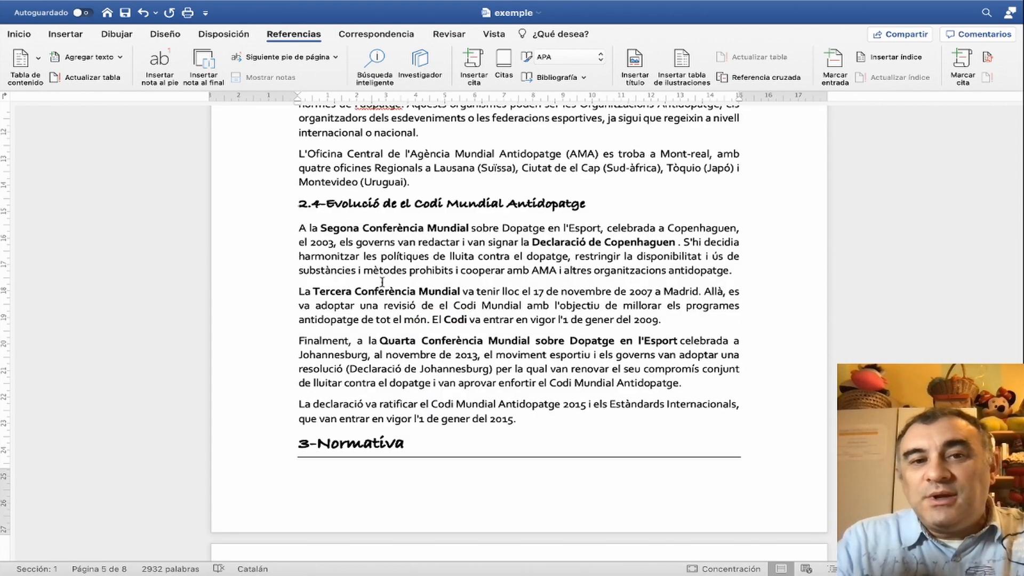
{"action": "scroll", "coordinate": [447, 258], "scroll_direction": "up", "scroll_amount": 20}
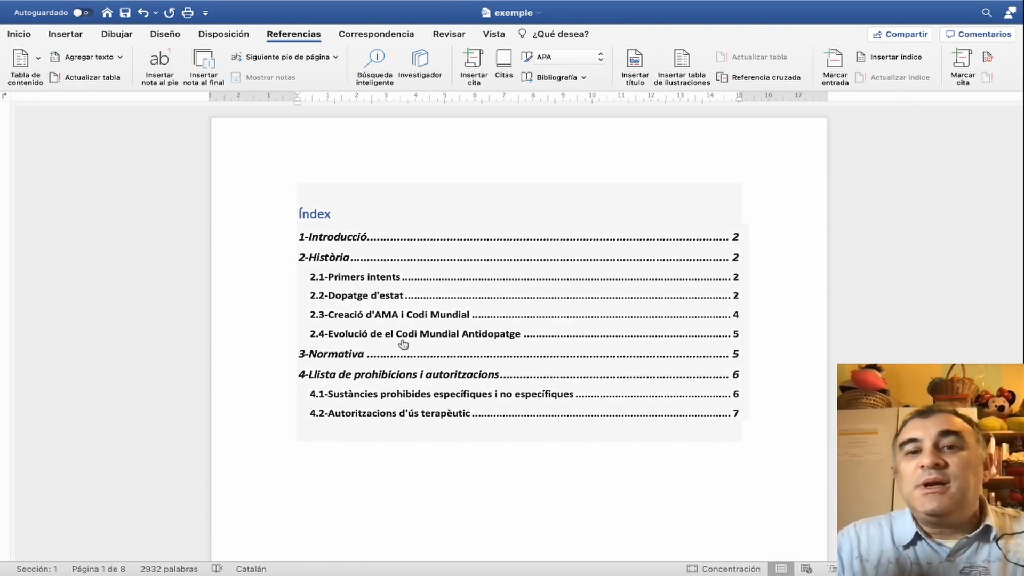
- Copy the 4.2-Autoritzacions d'ús terapèutic heading with its first paragraph and paste the copy at the end of the document
{"action": "scroll", "coordinate": [428, 489], "scroll_direction": "down", "scroll_amount": 10}
{"action": "scroll", "coordinate": [428, 489], "scroll_direction": "down", "scroll_amount": 20}
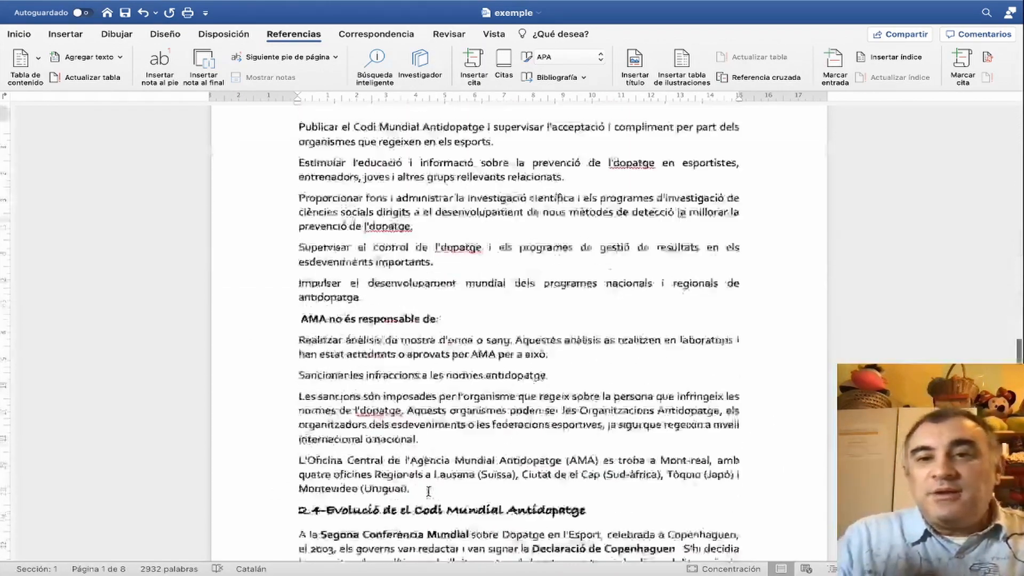
{"action": "scroll", "coordinate": [428, 491], "scroll_direction": "up", "scroll_amount": 10}
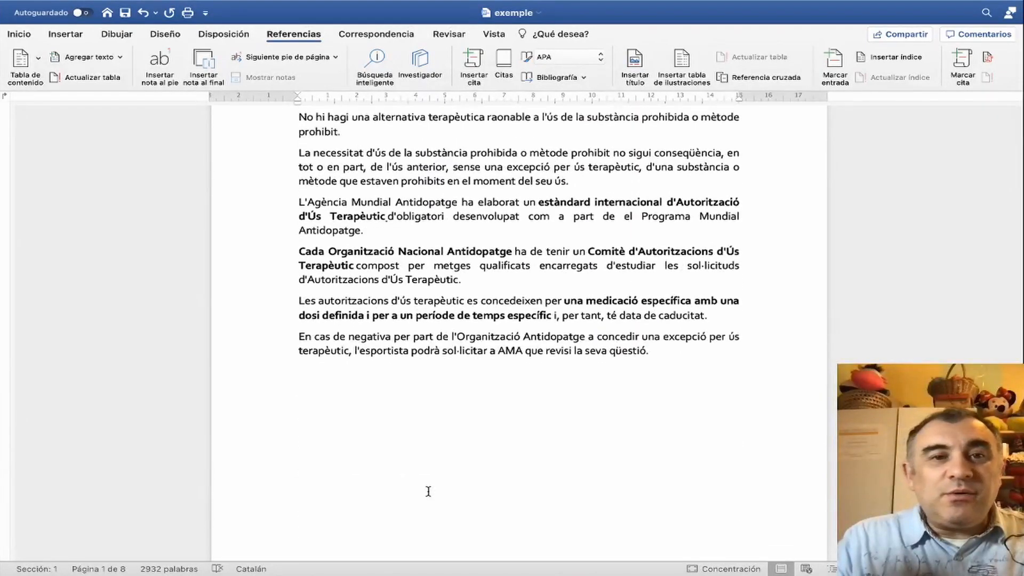
{"action": "scroll", "coordinate": [428, 491], "scroll_direction": "up", "scroll_amount": 6}
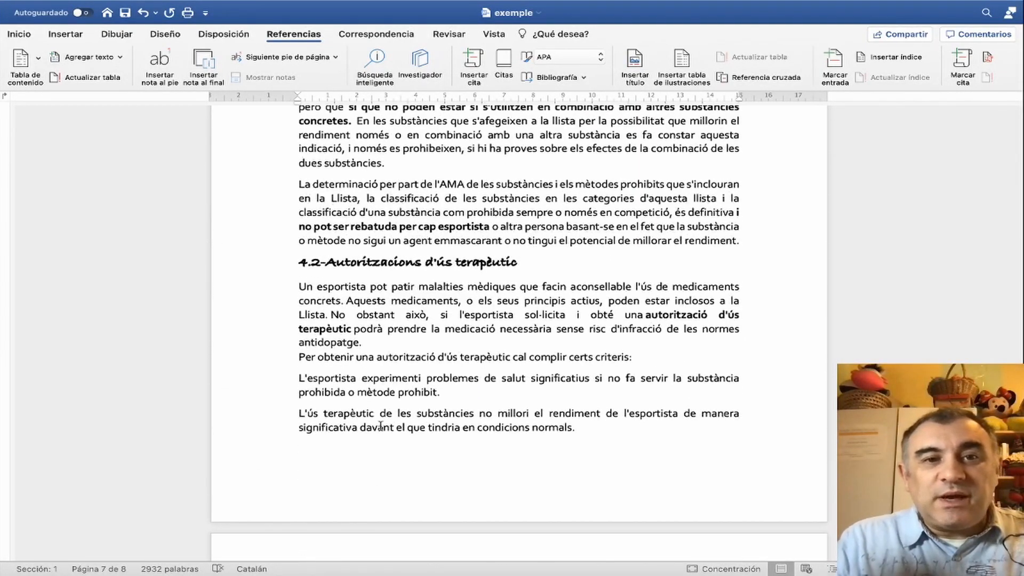
{"action": "left_click_drag", "start_coordinate": [293, 260], "coordinate": [680, 345]}
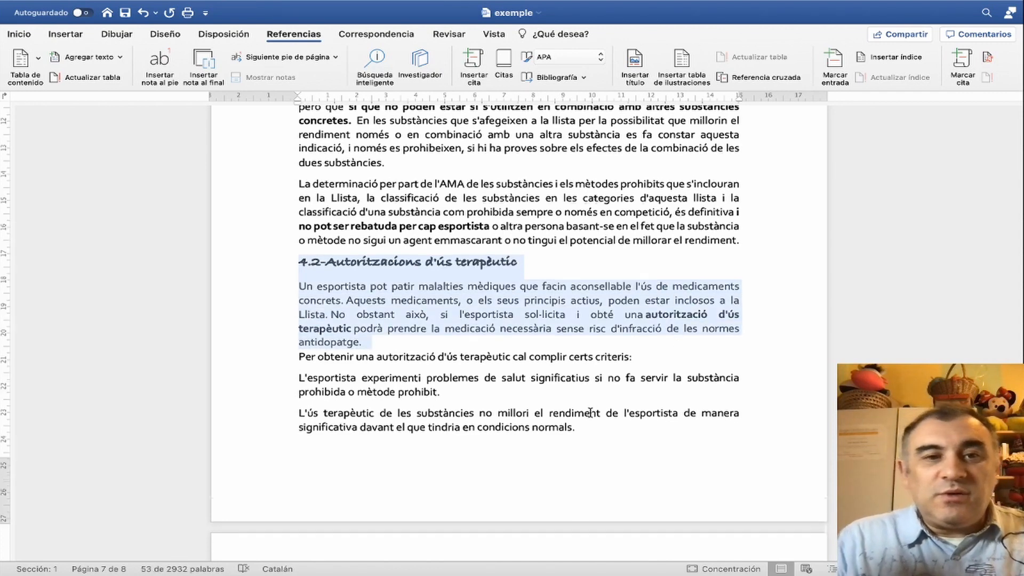
{"action": "scroll", "coordinate": [590, 412], "scroll_direction": "down", "scroll_amount": 10}
{"action": "scroll", "coordinate": [508, 300], "scroll_direction": "up", "scroll_amount": 3}
{"action": "left_click", "coordinate": [486, 253]}
{"action": "type", "text": "4.2 Autoritzacions d'ús terapèutic Un esportista pot patir malalties mèdiques que facin aconsellable l'ús de medicaments concrets. Aquests medicaments, o els seus principis actius, poden estar inclosos a la Llista. No obstant això, si l'esportista sol·licita i obté una autorització d'ús terapèutic podrà prendre la medicació necessària sense risc d'infracció de les normes antidopatge."}
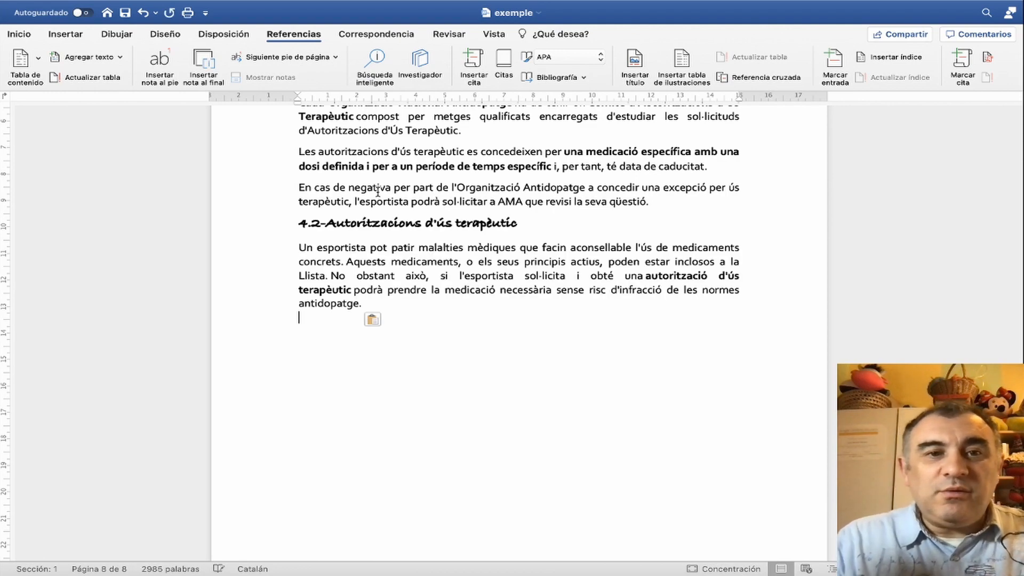
- Renumber the pasted heading at the end of the document as 4.3
{"action": "left_click", "coordinate": [320, 223]}
{"action": "key", "text": "BackSpace"}
{"action": "type", "text": "3"}
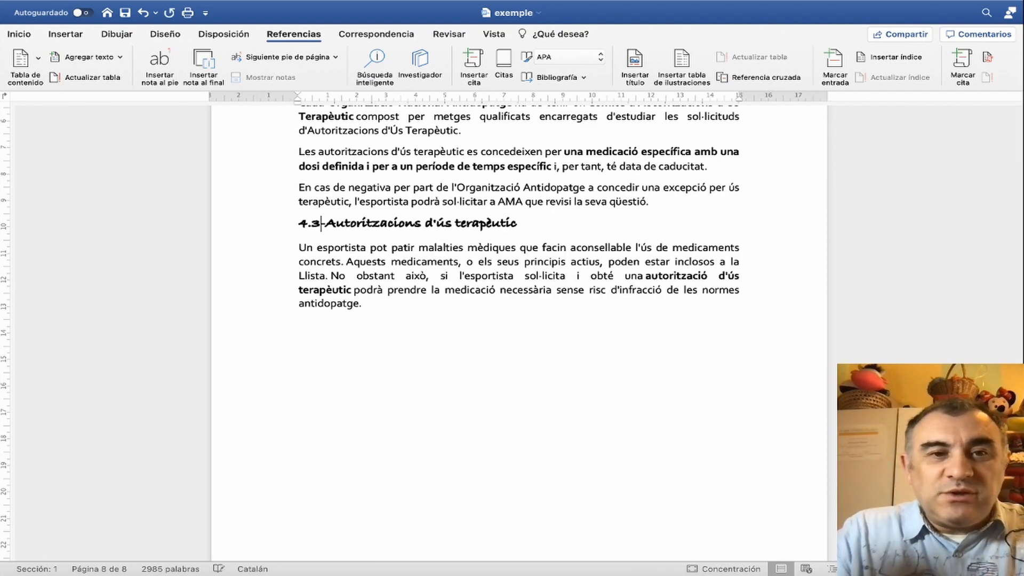
- Update the table of contents on the first page with the Actualizar toda la tabla option
{"action": "scroll", "coordinate": [345, 309], "scroll_direction": "up", "scroll_amount": 20}
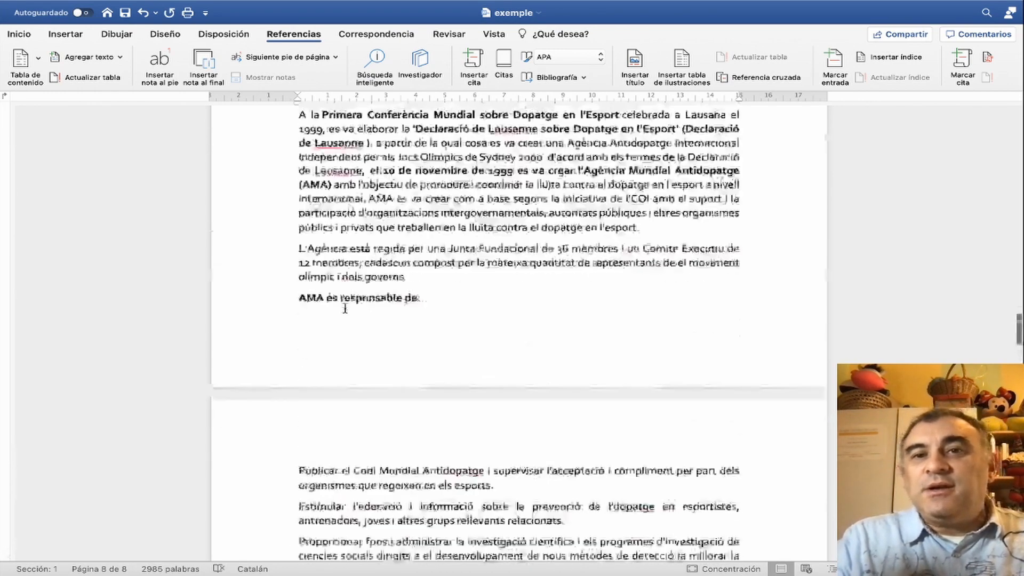
{"action": "scroll", "coordinate": [345, 308], "scroll_direction": "up", "scroll_amount": 5}
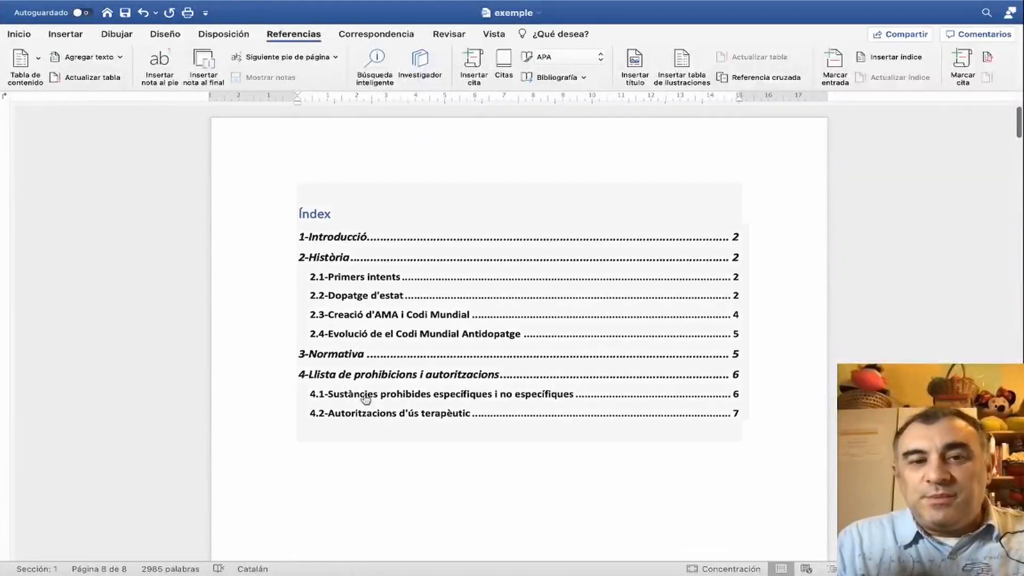
{"action": "left_click", "coordinate": [327, 193]}
{"action": "left_click", "coordinate": [383, 176]}
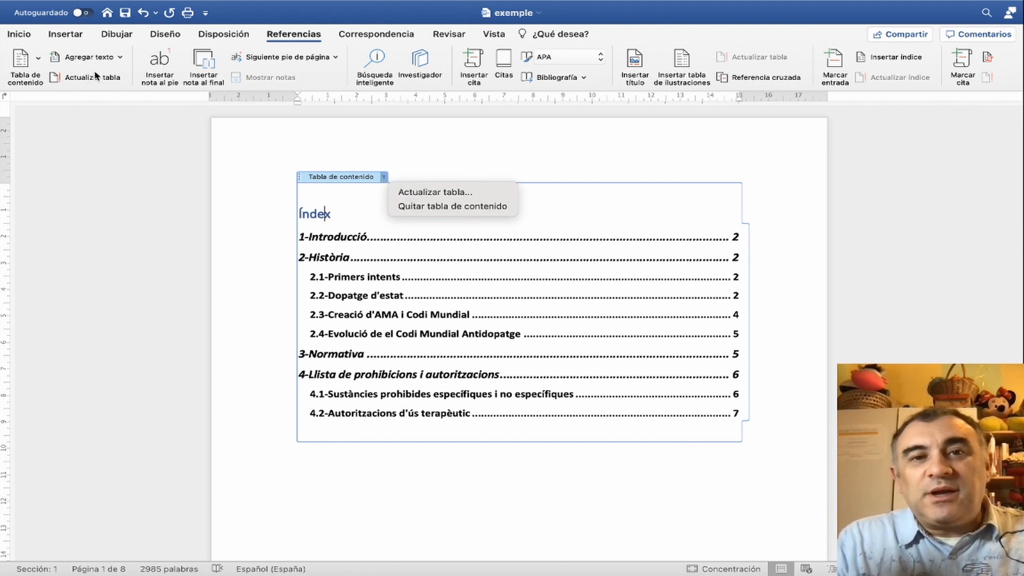
{"action": "left_click", "coordinate": [428, 193]}
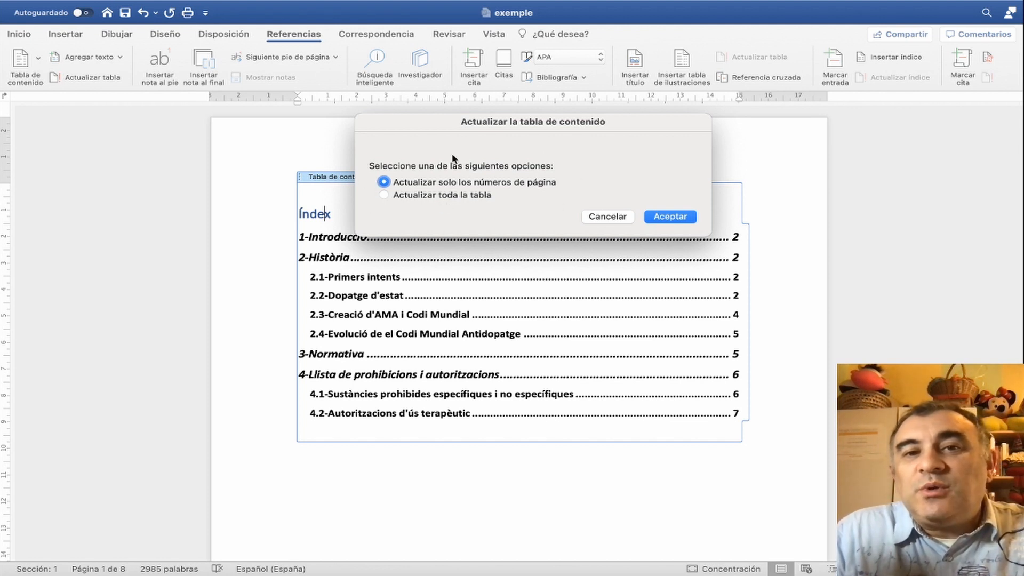
{"action": "left_click", "coordinate": [384, 196]}
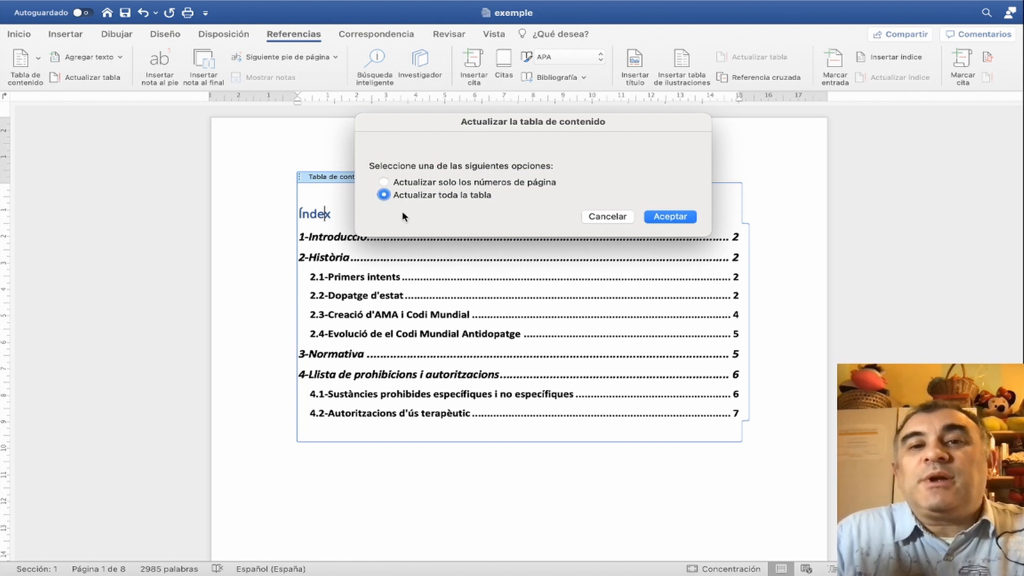
{"action": "left_click", "coordinate": [678, 219]}
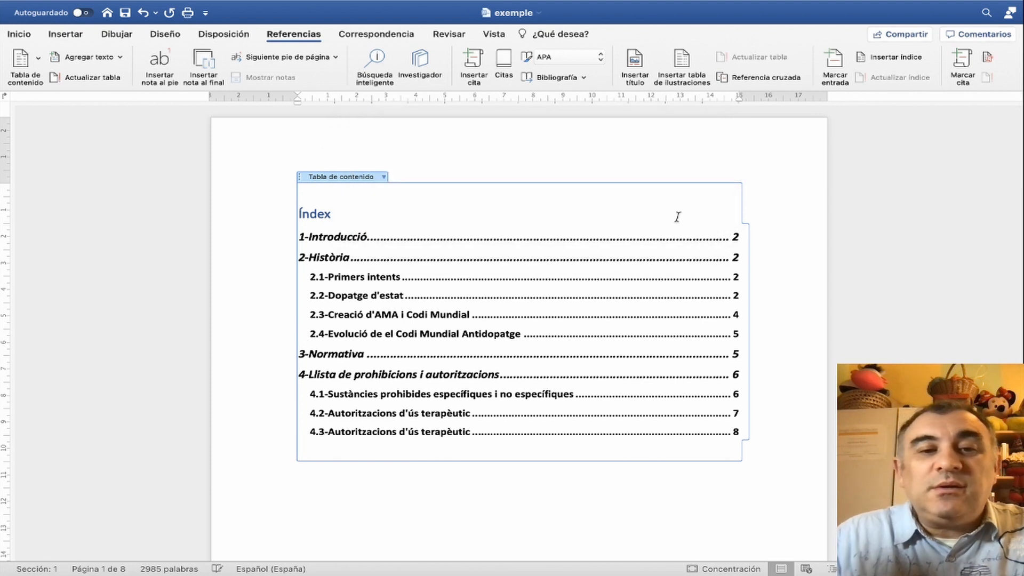